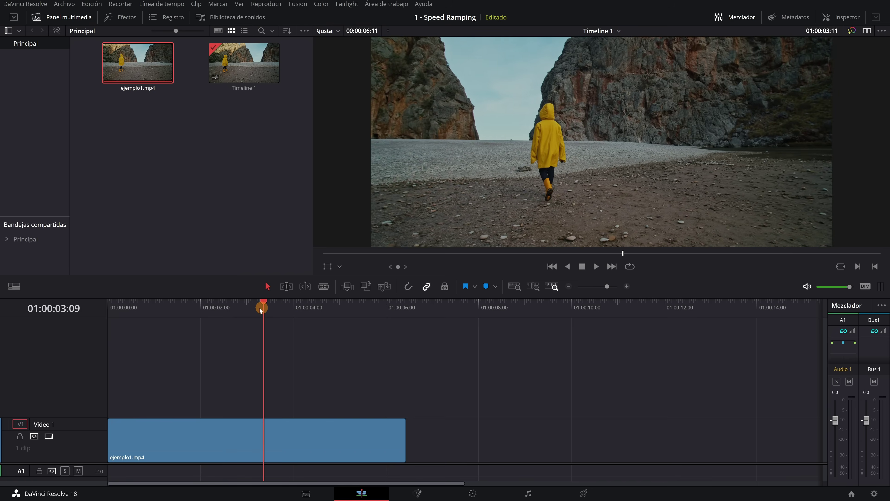
Step: Select the ejemplo1.mp4 clip and reveal its speed controls with Ctrl+R
mouse_move(260, 309)
left_mouse_down()
mouse_move(114, 313)
mouse_move(128, 313)
left_mouse_up()
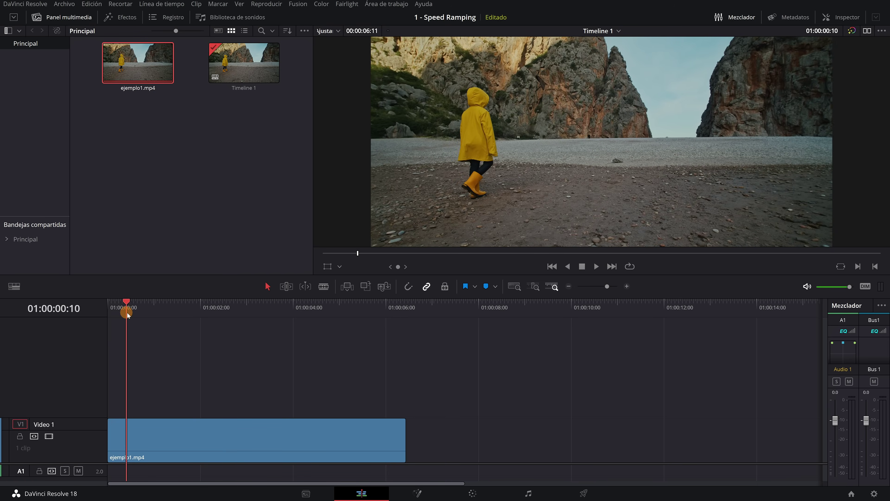
left_click(149, 436)
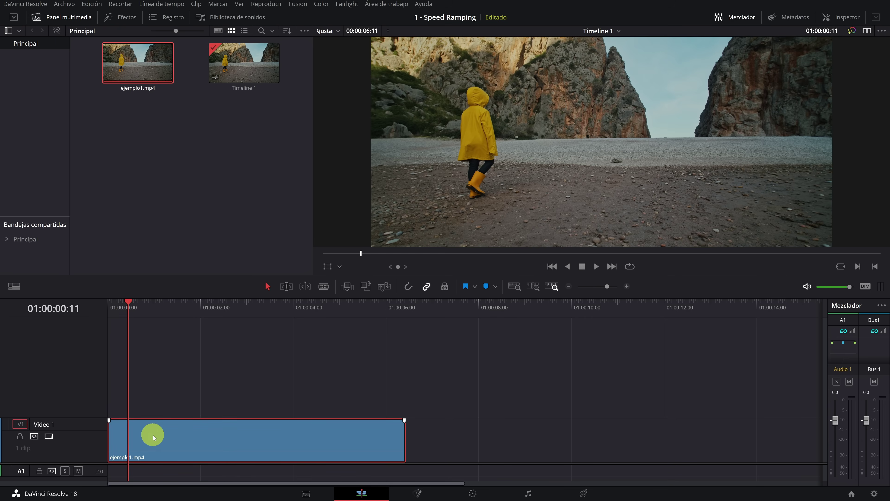
right_click(153, 437)
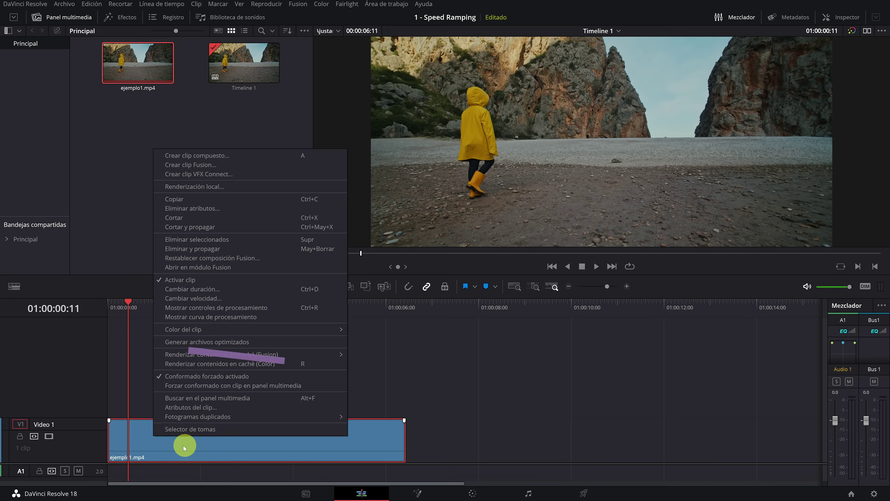
left_click(162, 446)
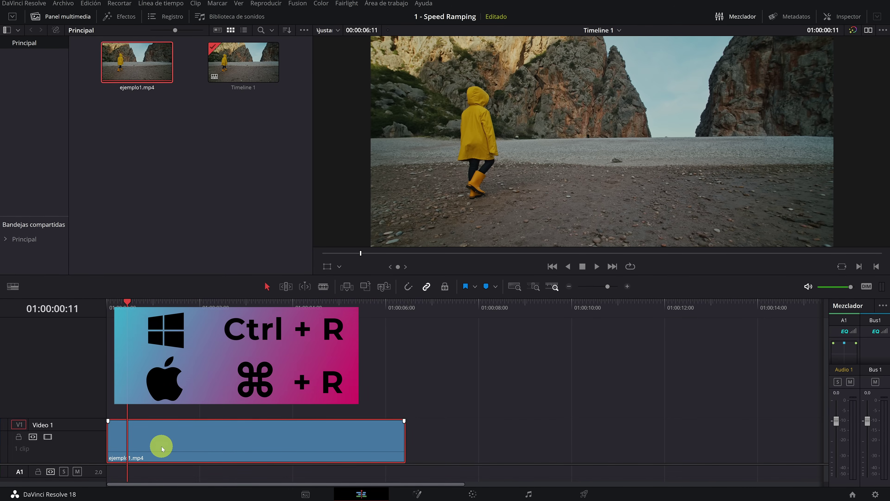
key("ctrl+r")
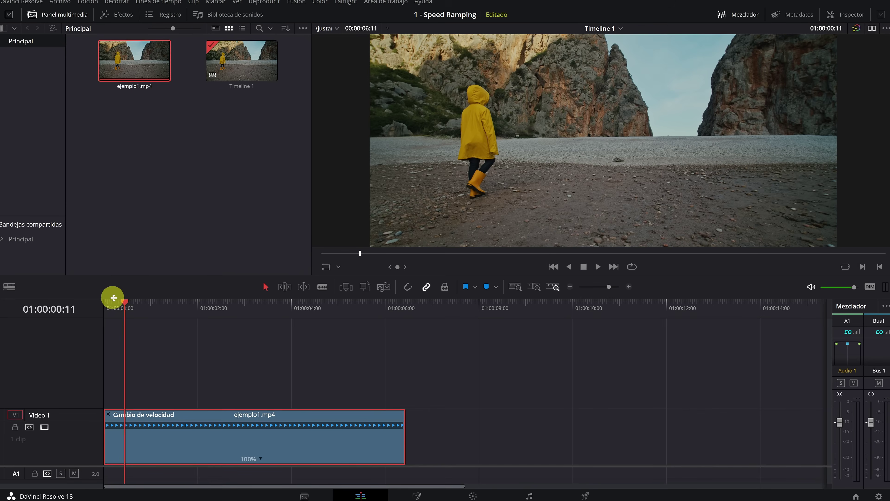
Step: Add a speed point to ejemplo1.mp4 at 01:00:01:13, then park the playhead at 01:00:05:08
mouse_move(121, 302)
left_mouse_down()
mouse_move(110, 306)
mouse_move(171, 311)
left_mouse_up()
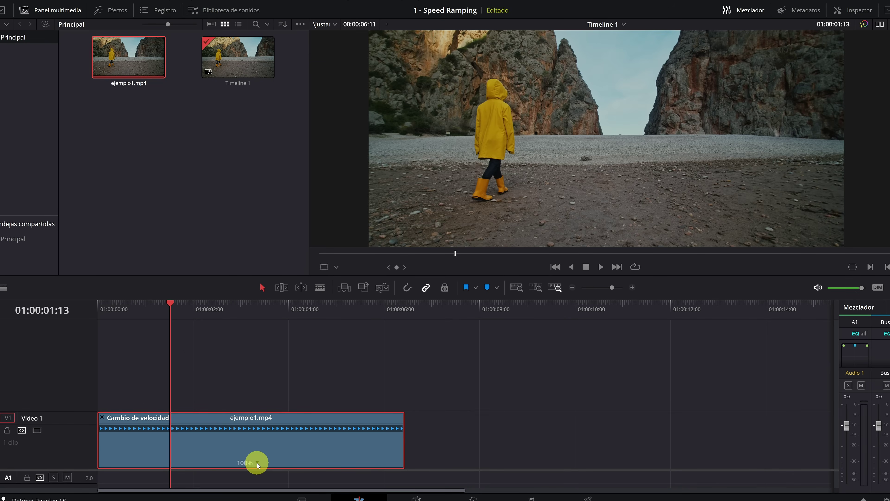
left_click(257, 462)
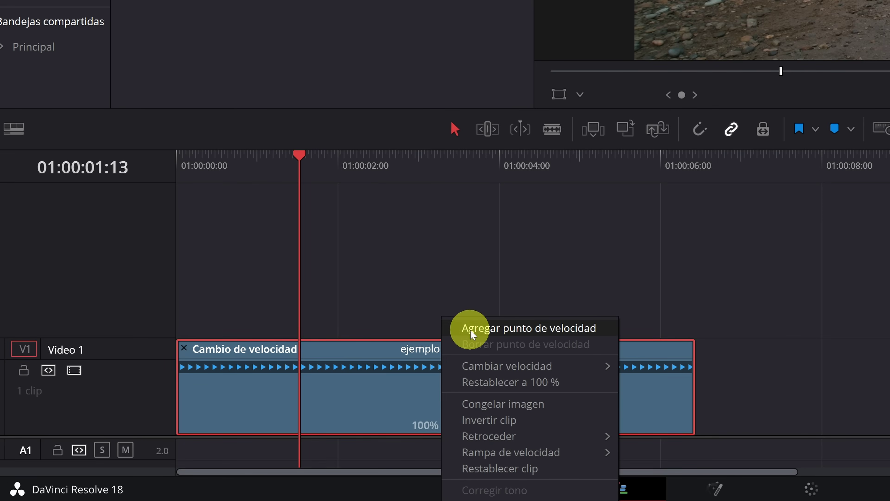
left_click(580, 333)
left_click_drag(305, 162, 320, 328)
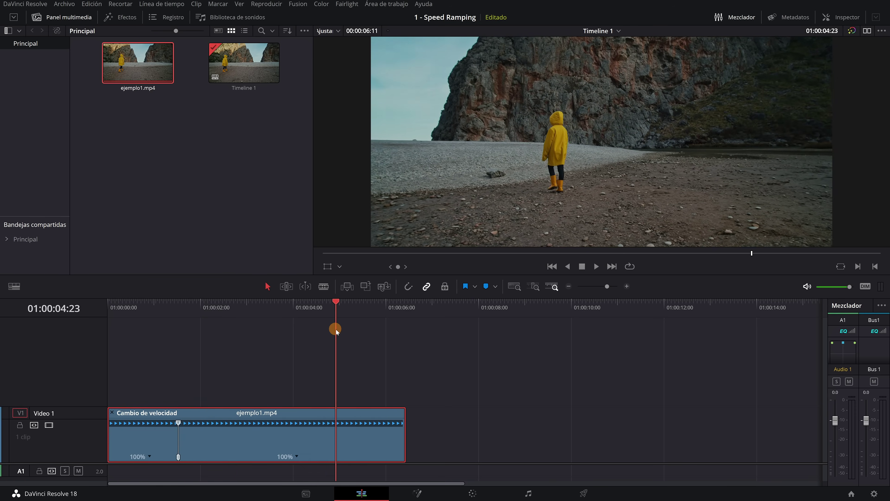
left_click_drag(320, 328, 354, 333)
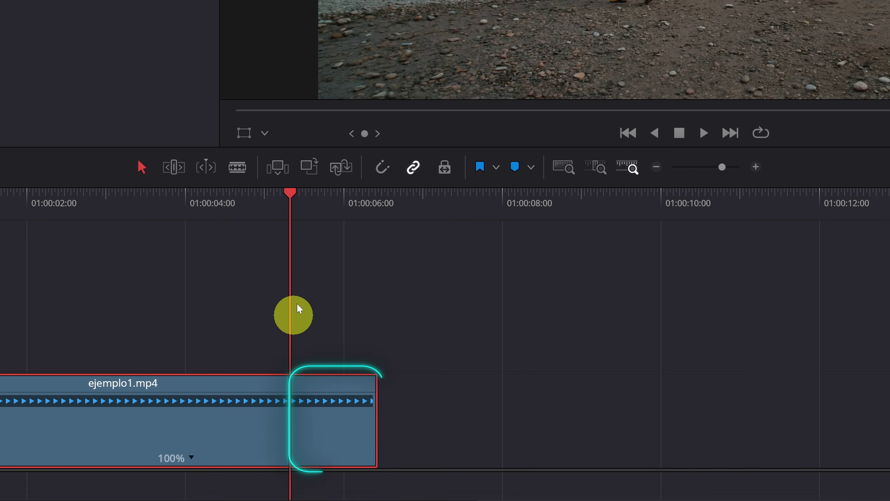
Step: Add a second speed point at 01:00:05:08 and play back the three-section clip
left_click(192, 458)
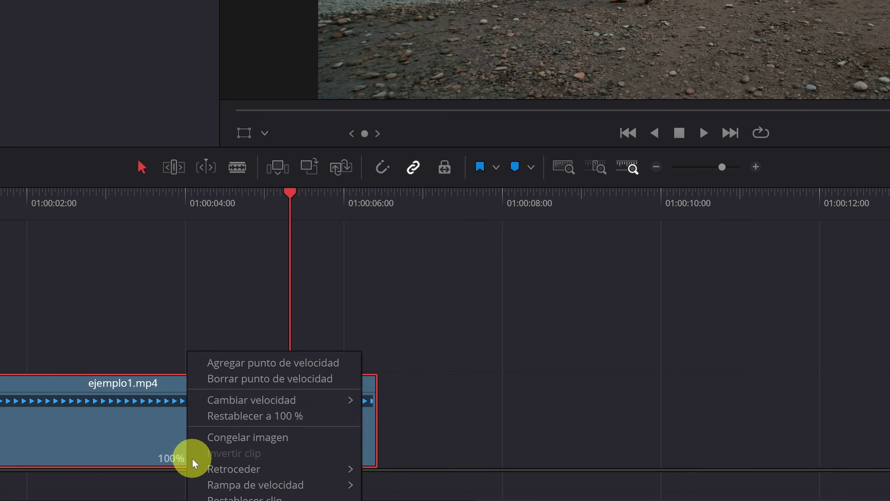
left_click(266, 366)
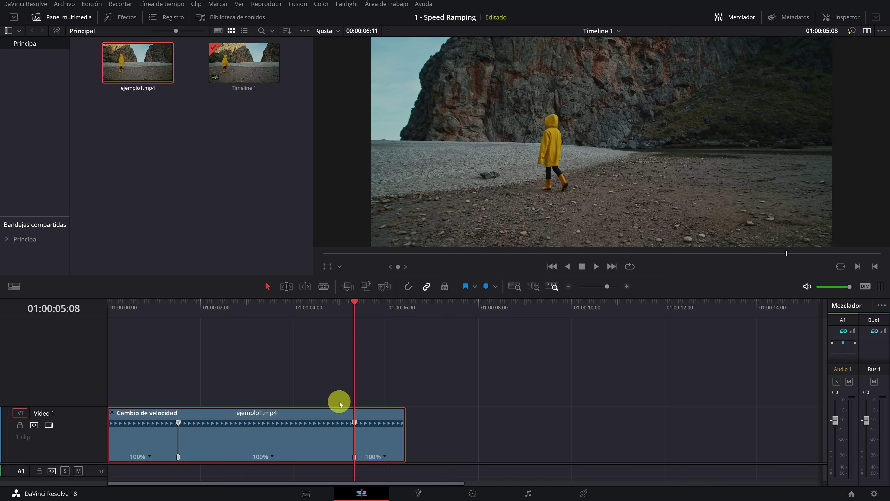
left_click_drag(312, 306, 261, 306)
left_click(269, 460)
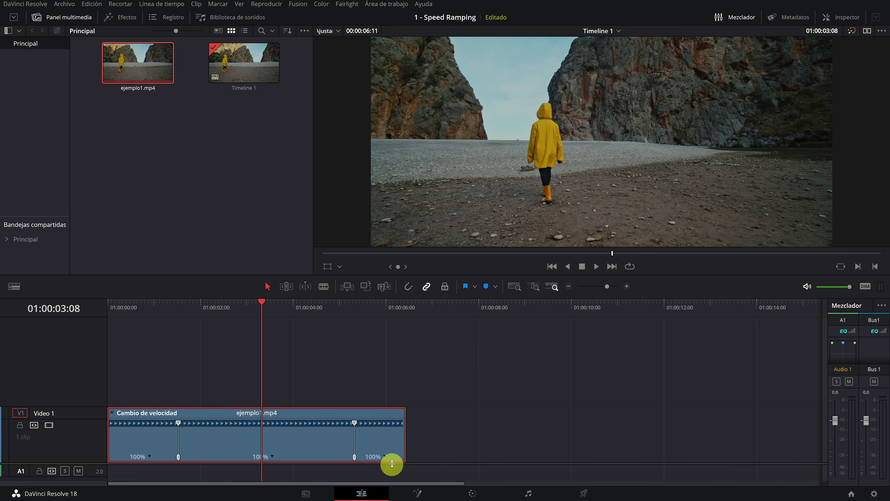
left_click_drag(218, 317, 151, 317)
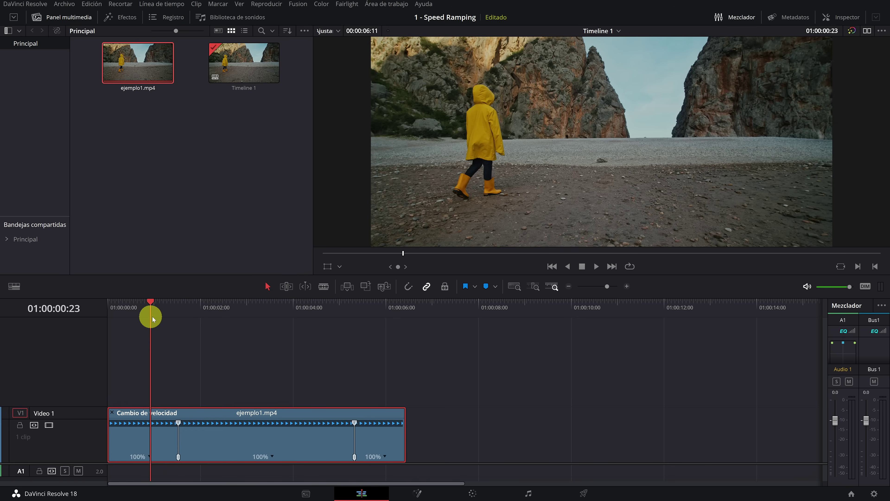
key("space")
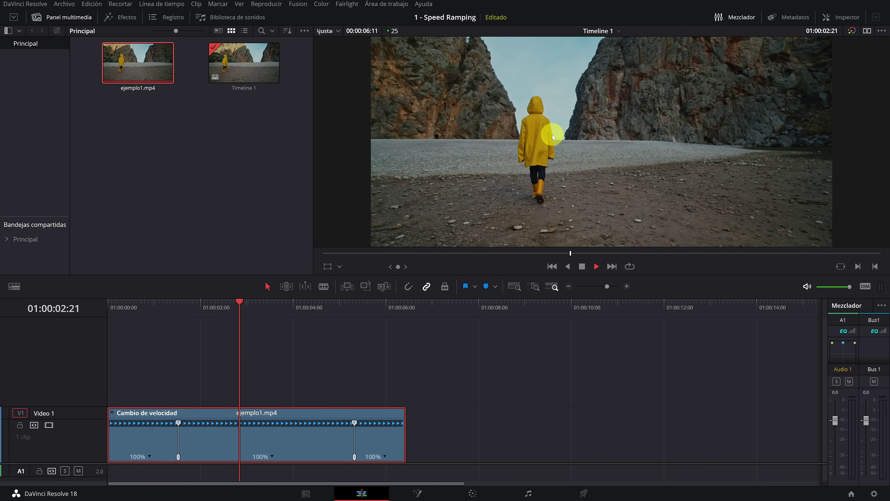
key("space")
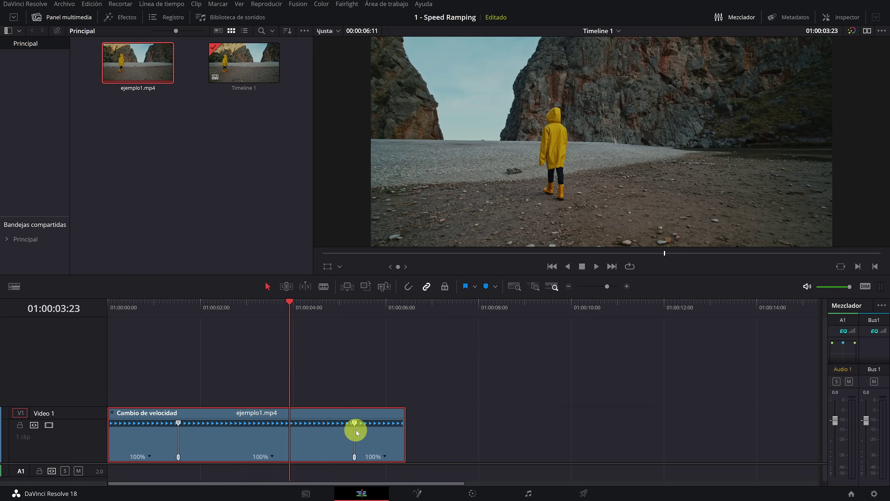
Step: Change the middle section's speed to 800% and return the playhead to 01:00:01:23
left_click(273, 457)
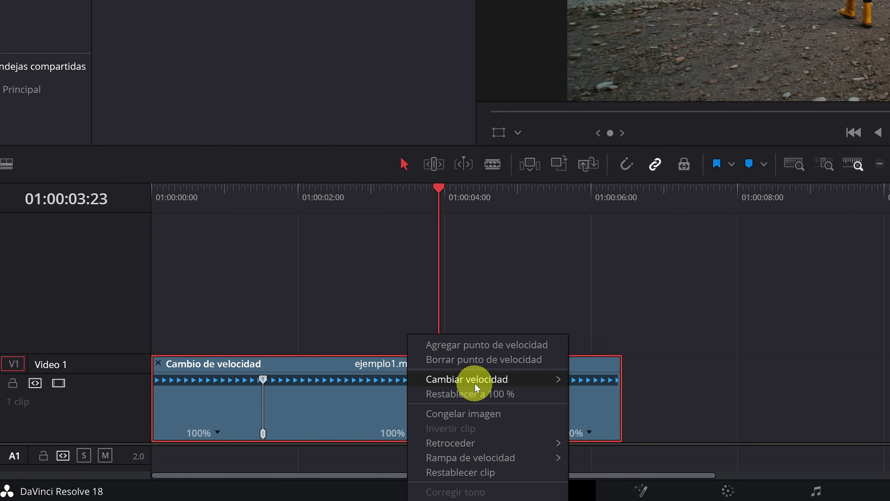
mouse_move(477, 386)
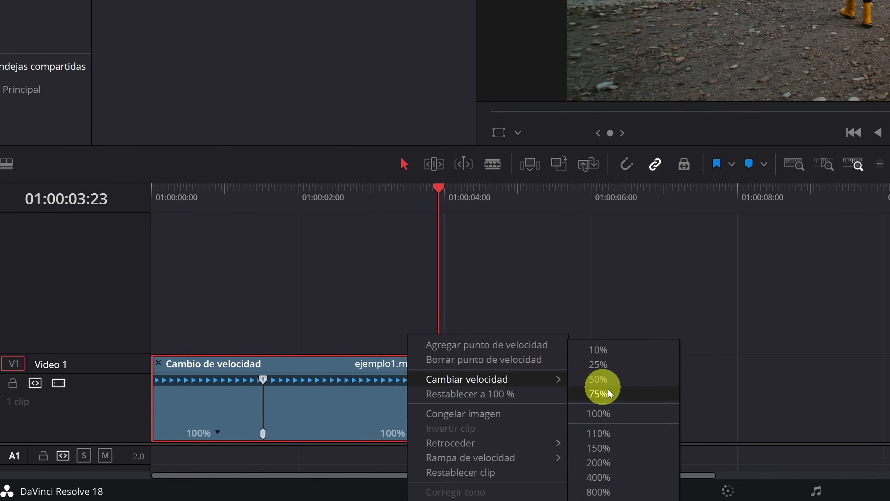
left_click(595, 491)
left_click_drag(282, 198, 292, 196)
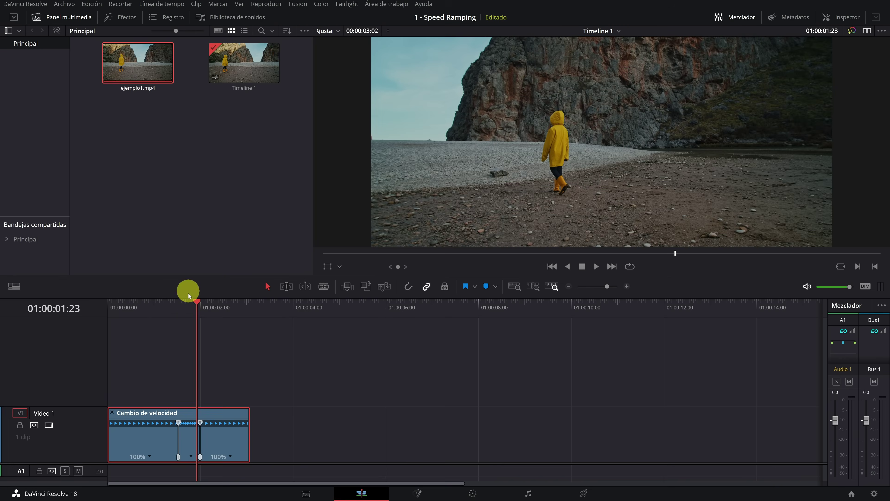
Step: Preview the 800% speed change from the start of the clip
scroll(224, 326, "up", 3)
left_click_drag(337, 321, 142, 326)
key("space")
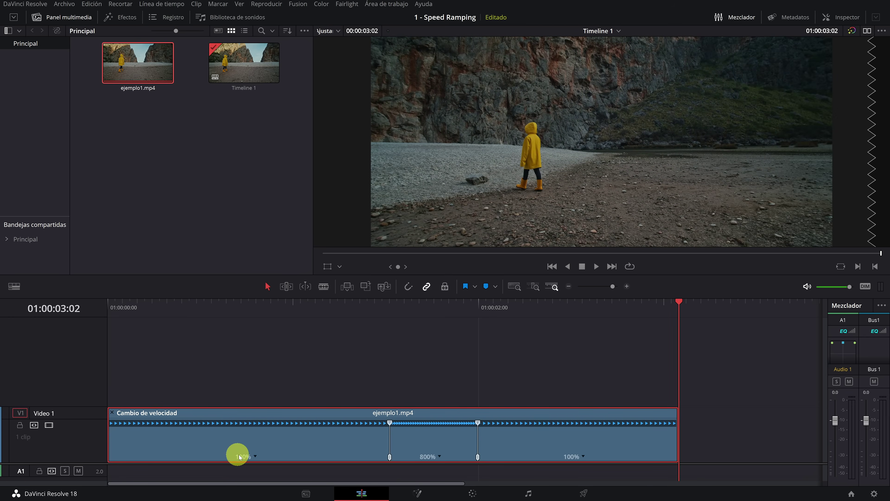
Step: Slow the first section to 50% and bring up the last section's speed options
left_click(254, 456)
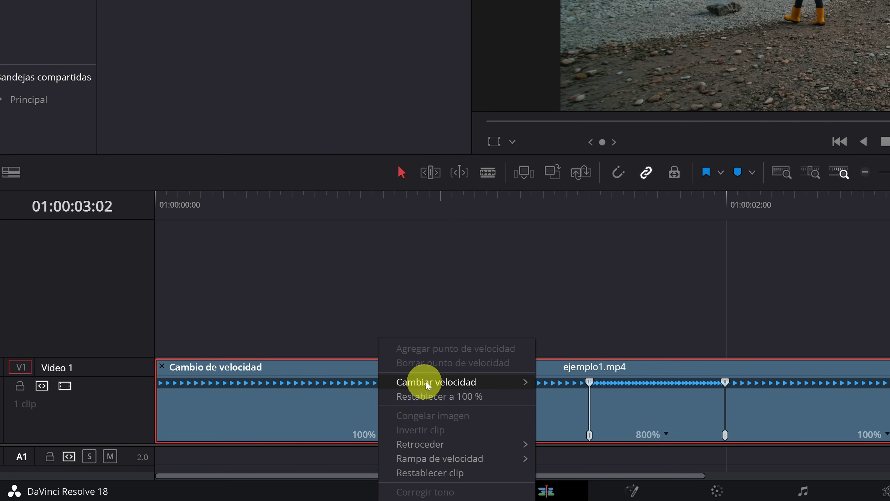
mouse_move(289, 423)
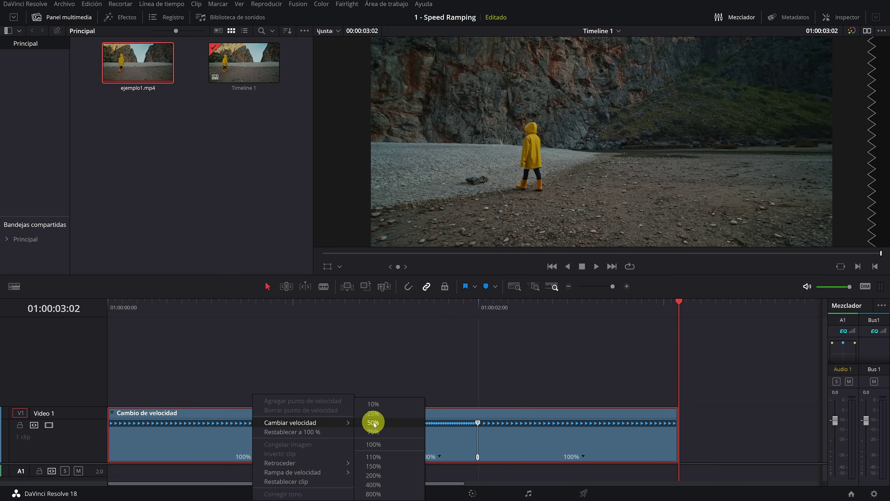
left_click(565, 382)
key("ctrl+minus")
key("ctrl+minus")
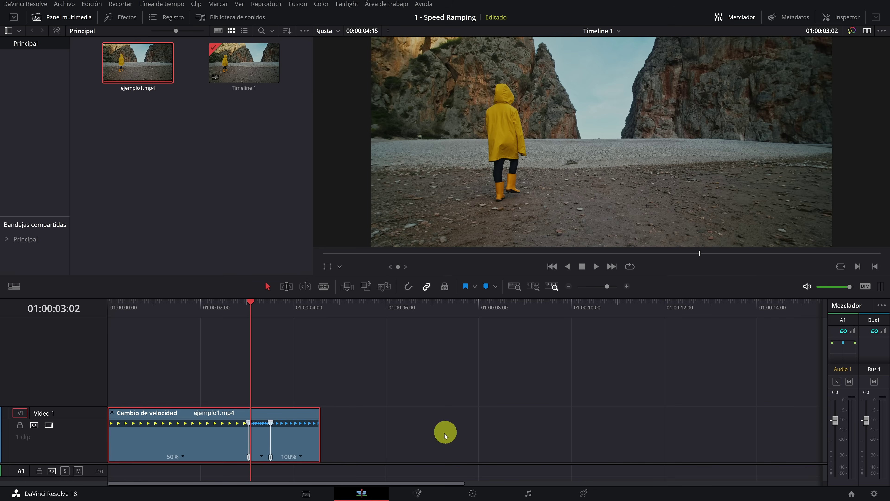
left_click(300, 455)
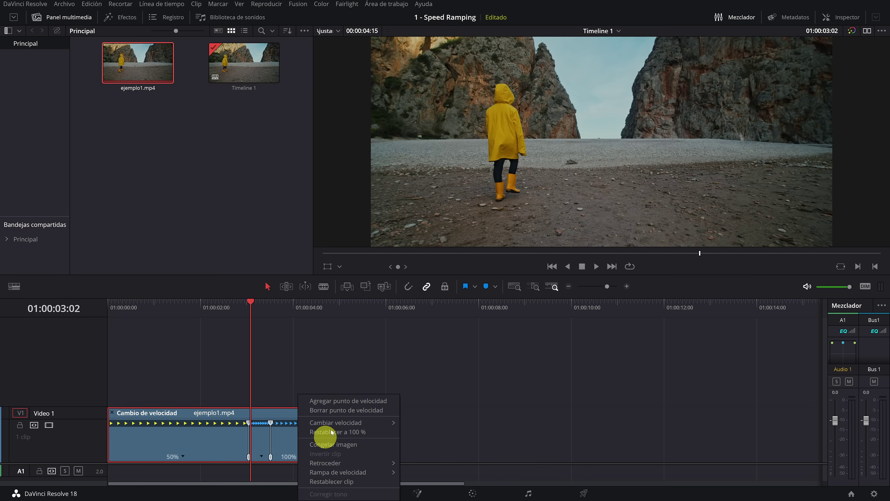
Step: Set the last section to 50% and play back the 50%–800%–50% ramp
mouse_move(348, 424)
left_click(424, 422)
left_click_drag(221, 308, 159, 321)
key("space")
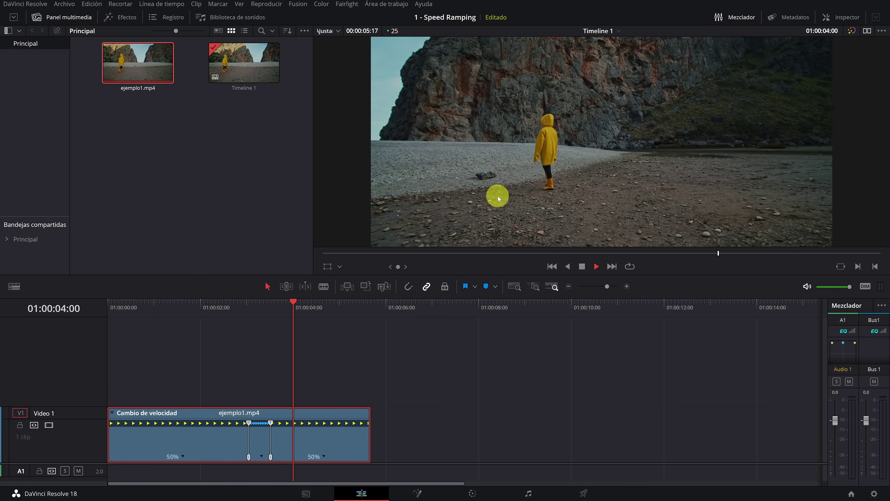
key("space")
Step: Zoom the timeline in around the speed ramp just before the fast section
left_click_drag(263, 313, 221, 327)
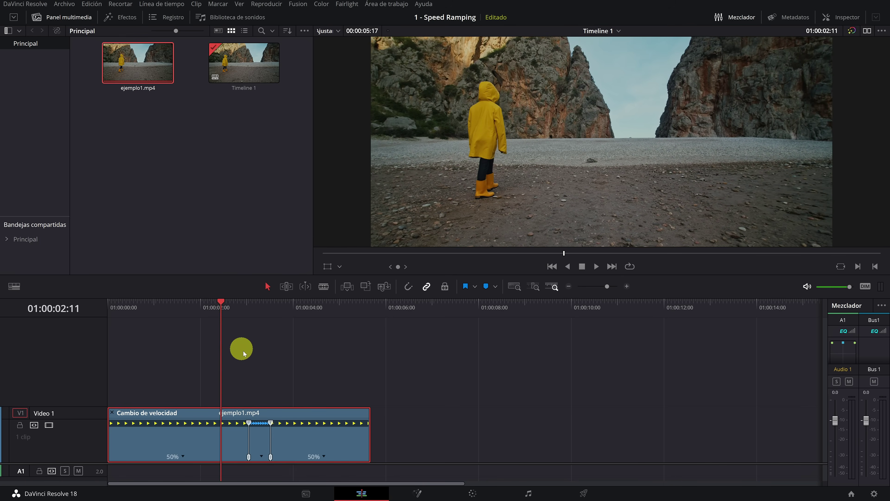
key("ctrl+equal")
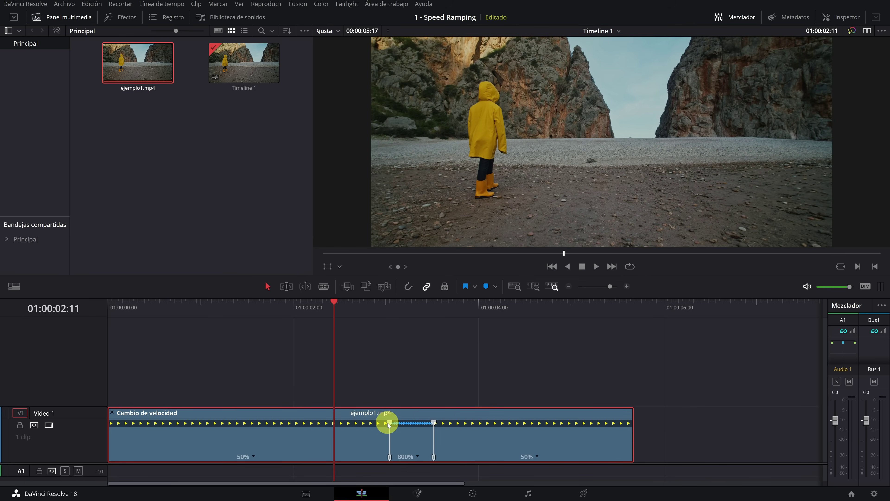
key("ctrl+equal")
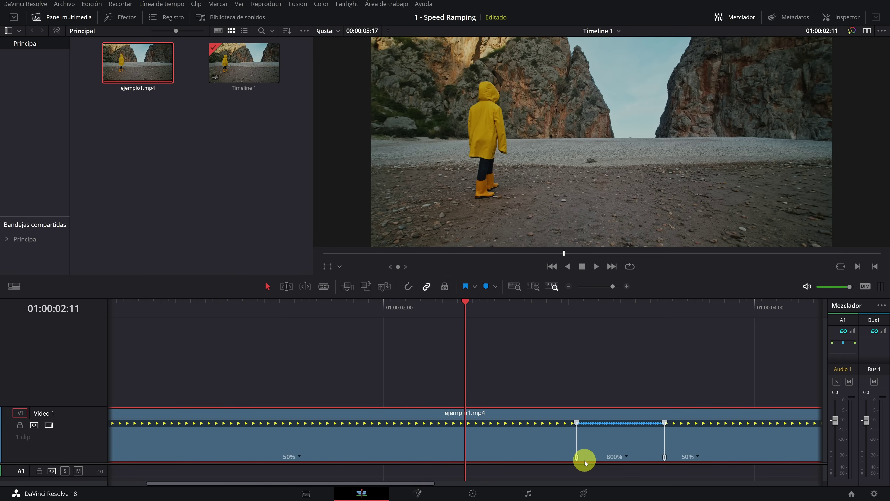
Step: Drag the speed-point handles to move the fast section earlier and shorten it to 1189%
left_click_drag(573, 460, 538, 457)
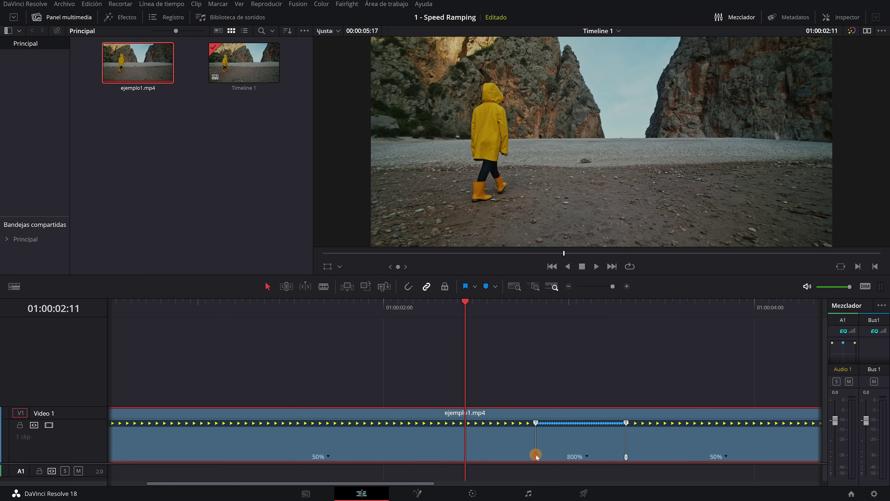
left_click_drag(532, 318, 543, 325)
left_click_drag(533, 457, 530, 458)
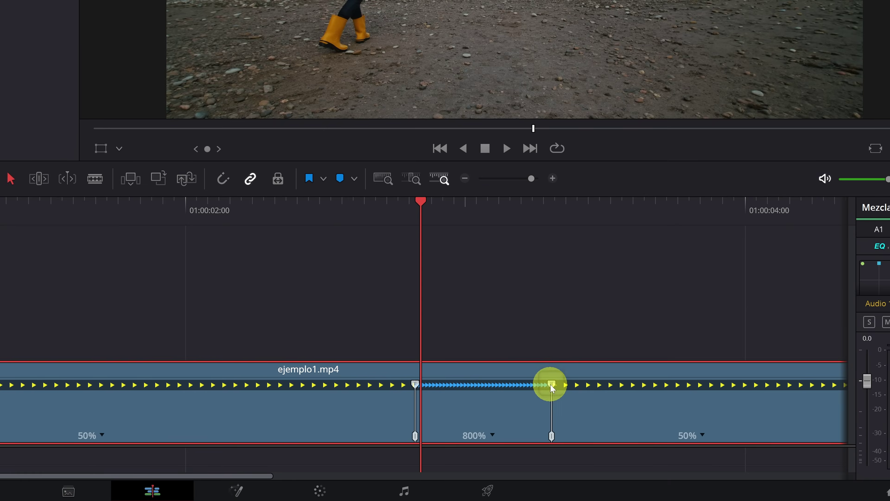
mouse_move(551, 383)
left_mouse_down()
mouse_move(506, 385)
mouse_move(604, 387)
mouse_move(502, 390)
left_mouse_up()
left_click(454, 436)
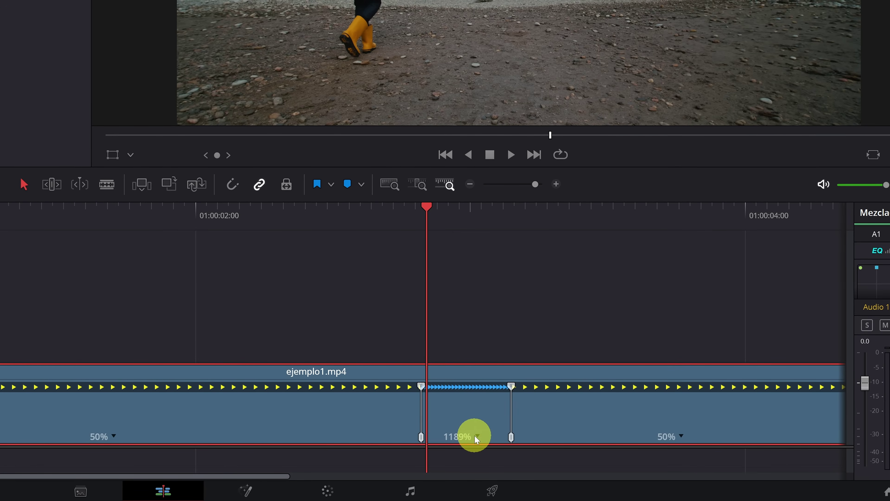
left_click(476, 437)
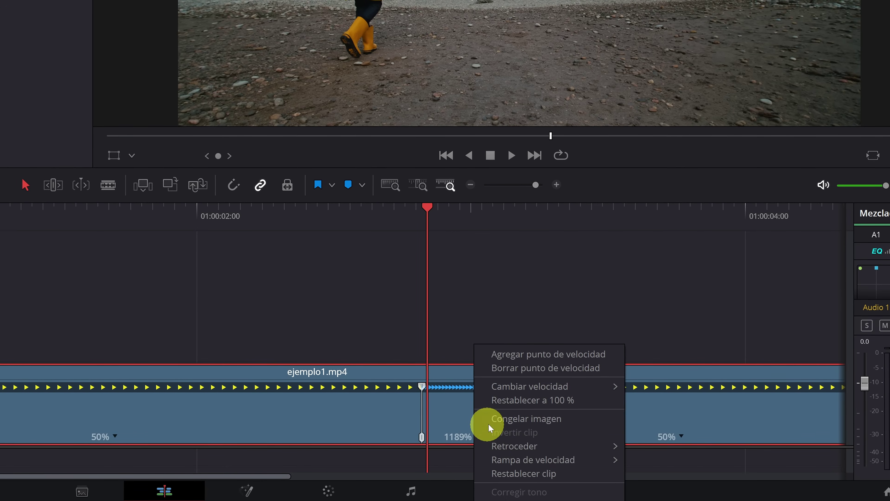
mouse_move(543, 387)
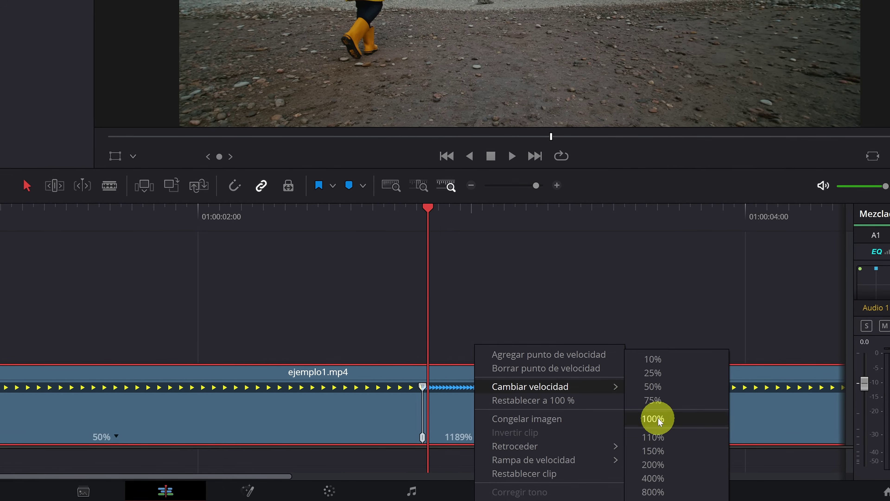
left_click(665, 492)
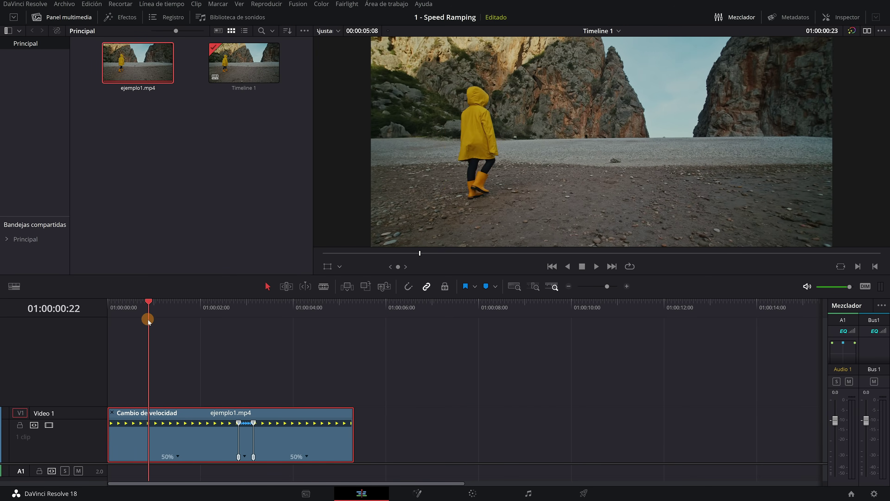
left_click_drag(222, 317, 130, 315)
key("space")
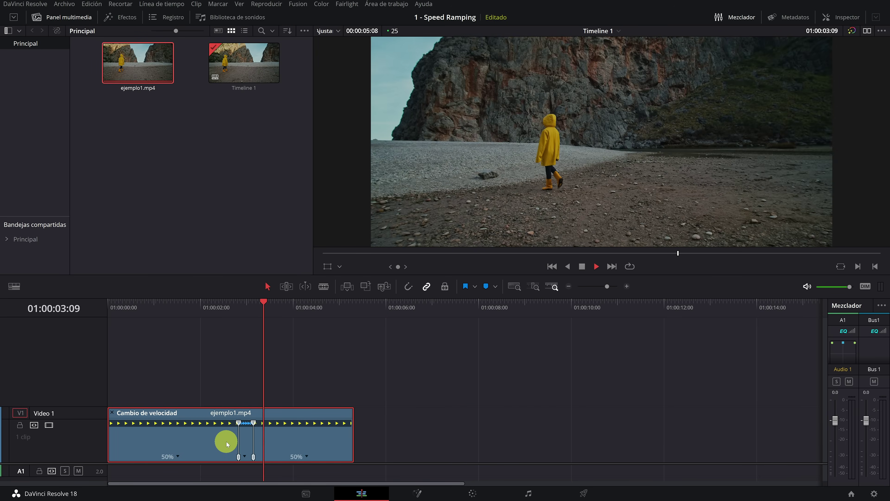
left_click(326, 301)
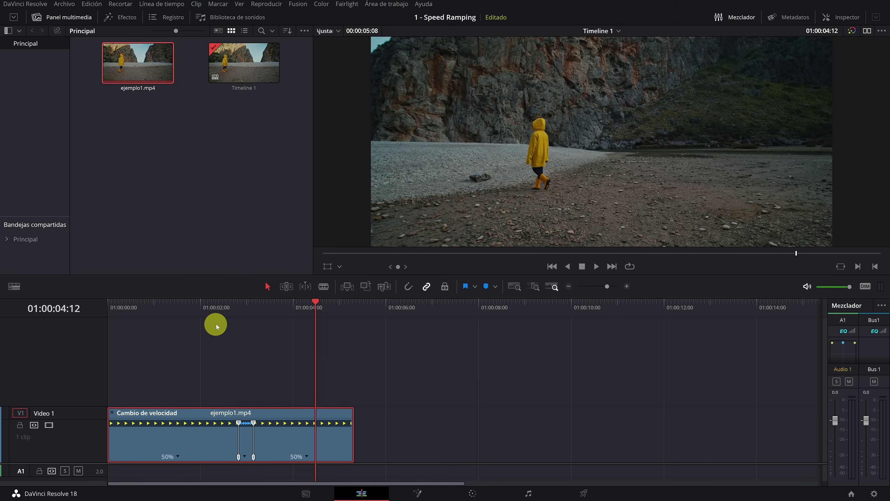
left_click_drag(225, 318, 242, 327)
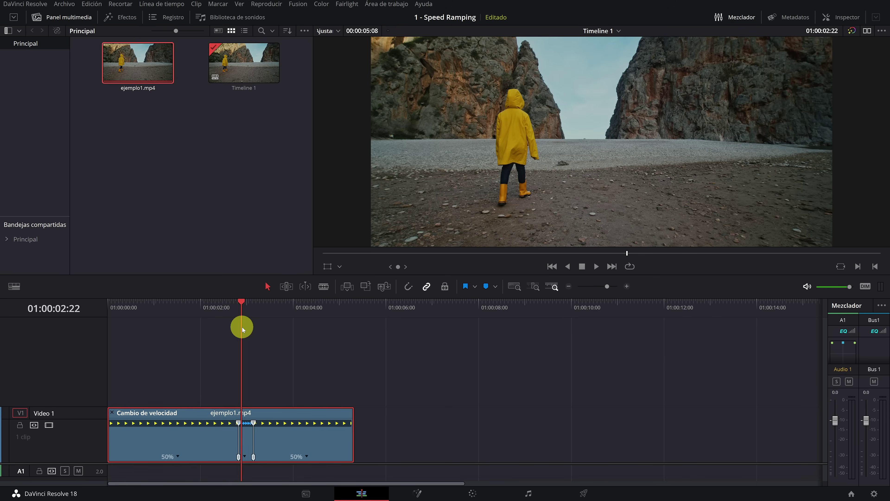
scroll(300, 434, "up", 2)
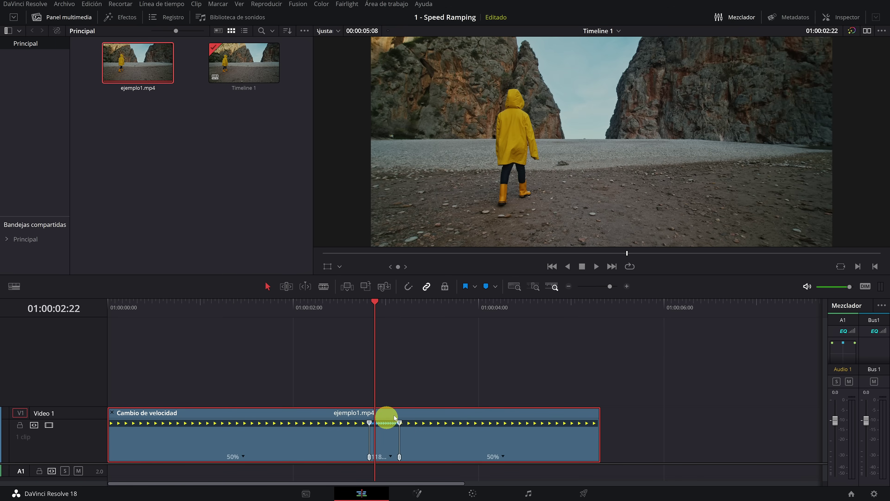
Step: Display the retime curve for ejemplo1.mp4 beneath the clip, showing the 50%–1189%–50% ramp
right_click(409, 415)
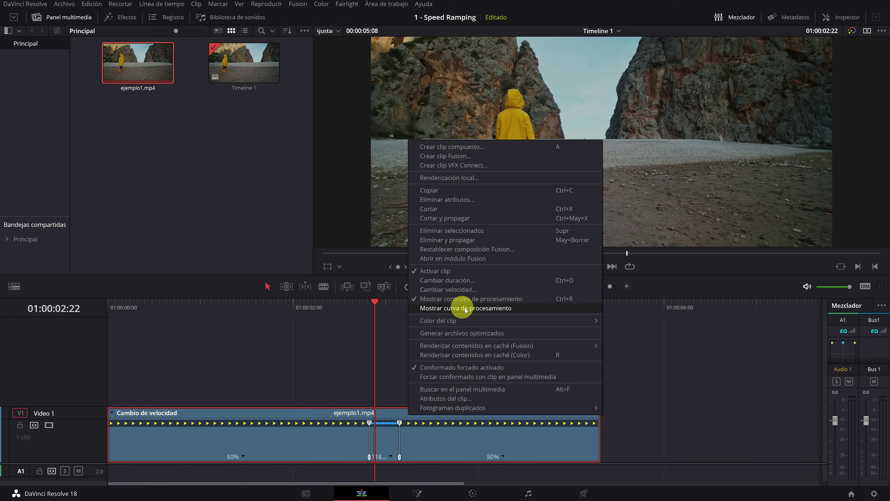
left_click(497, 309)
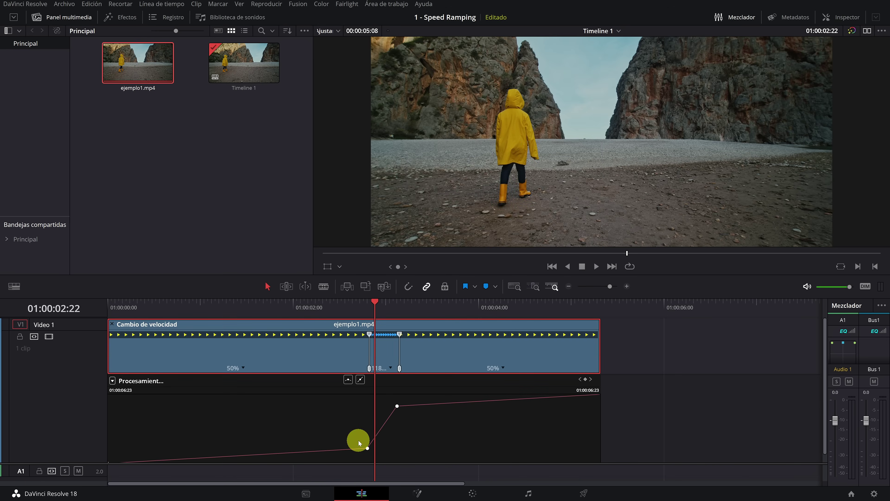
left_click_drag(823, 396, 823, 406)
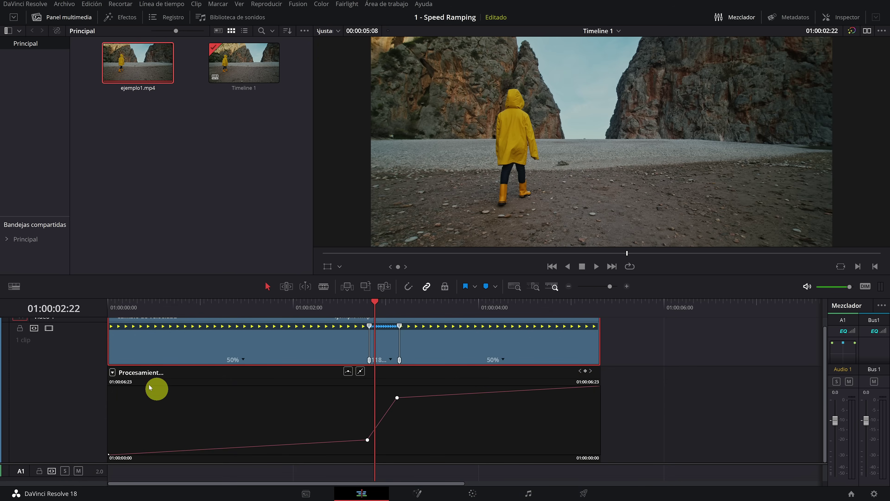
Step: Switch the retime curve from Procesamiento de fotogramas to Procesamiento de velocidad
left_click(112, 372)
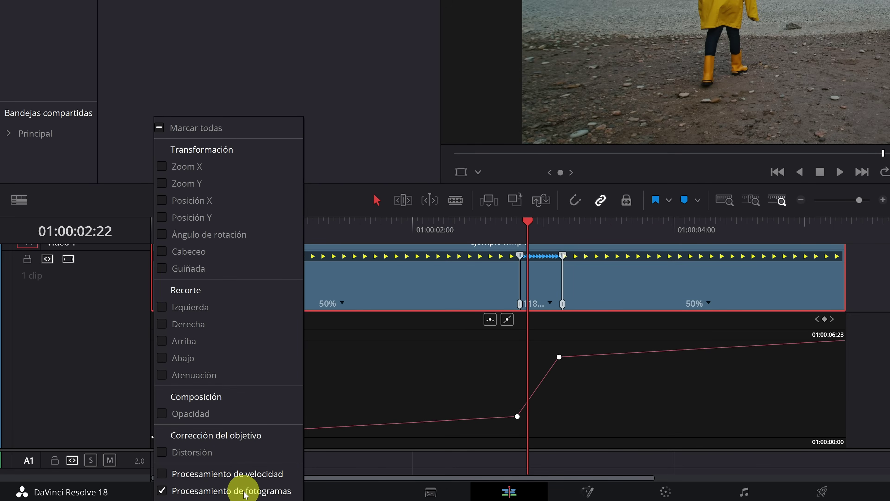
left_click(162, 491)
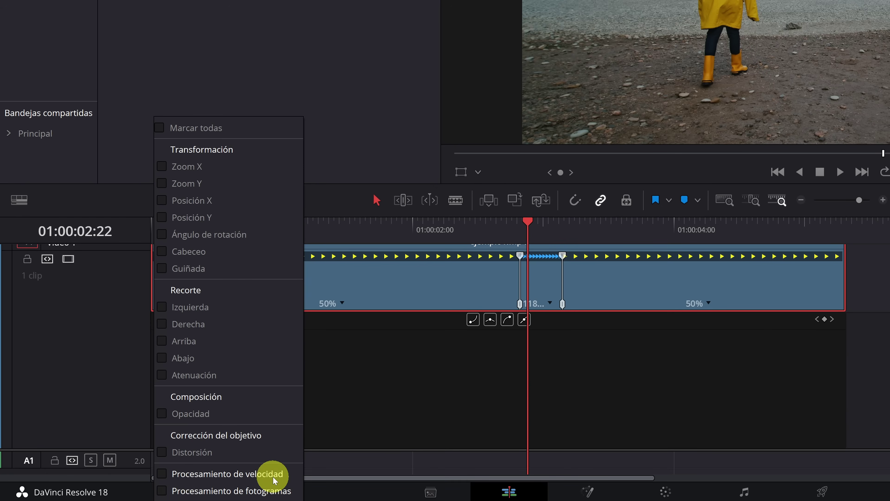
left_click(162, 474)
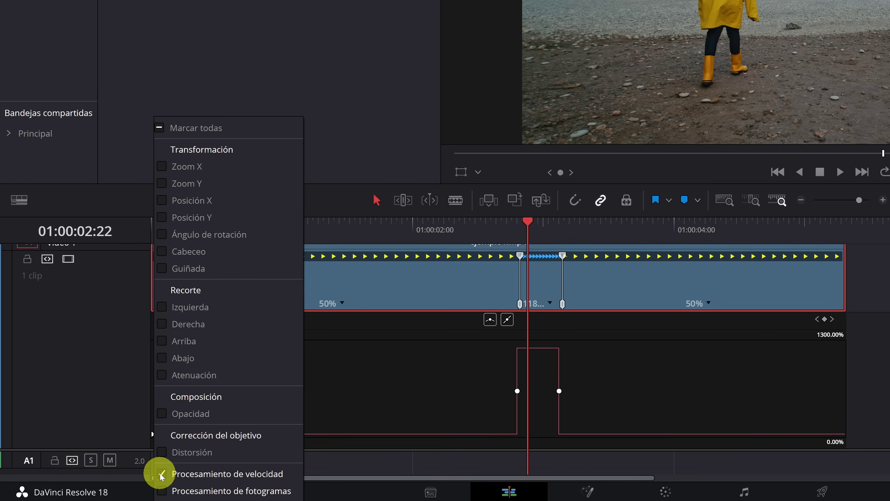
left_click(508, 230)
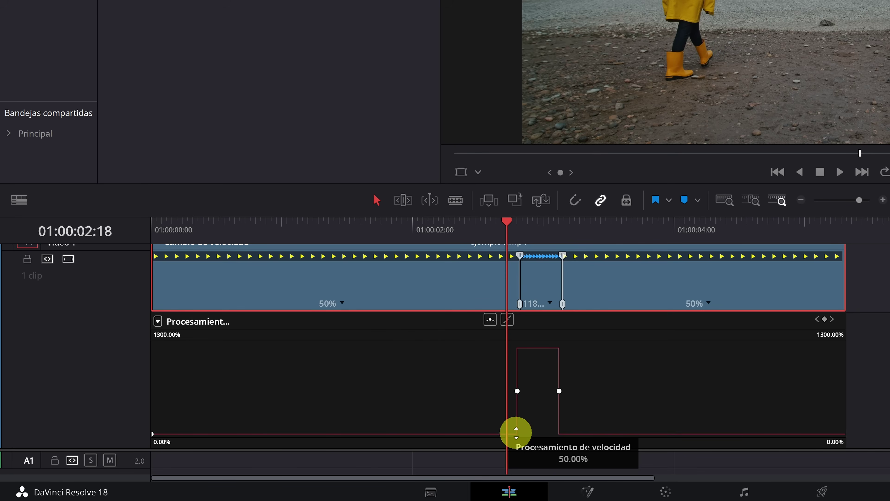
Step: Select the speed keyframe where the 1189% section begins and apply smooth bezier easing
left_click_drag(516, 433, 520, 346)
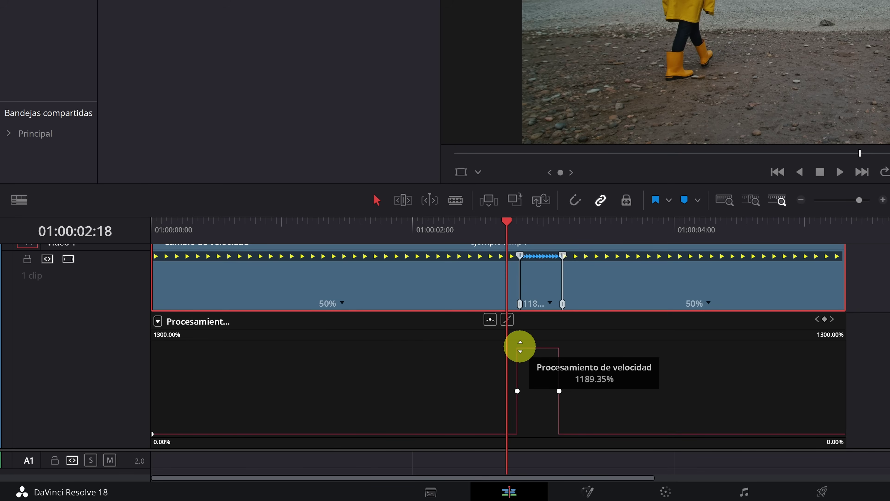
left_click(517, 391)
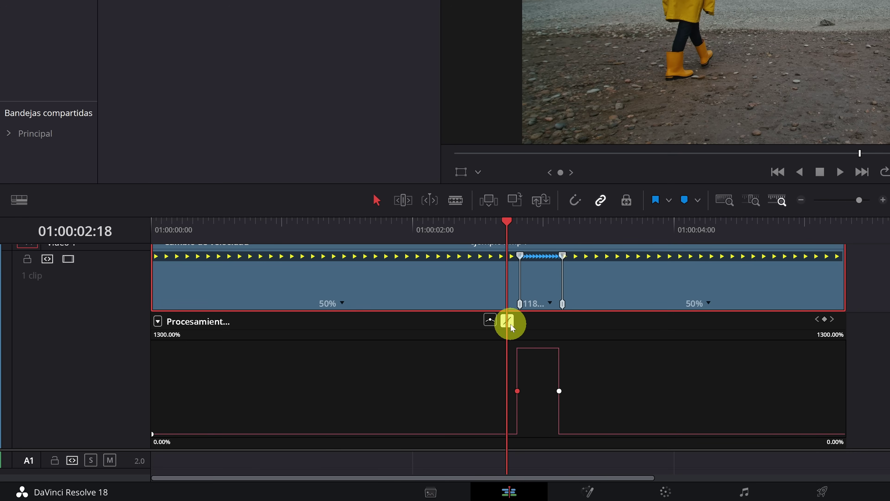
left_click(481, 234)
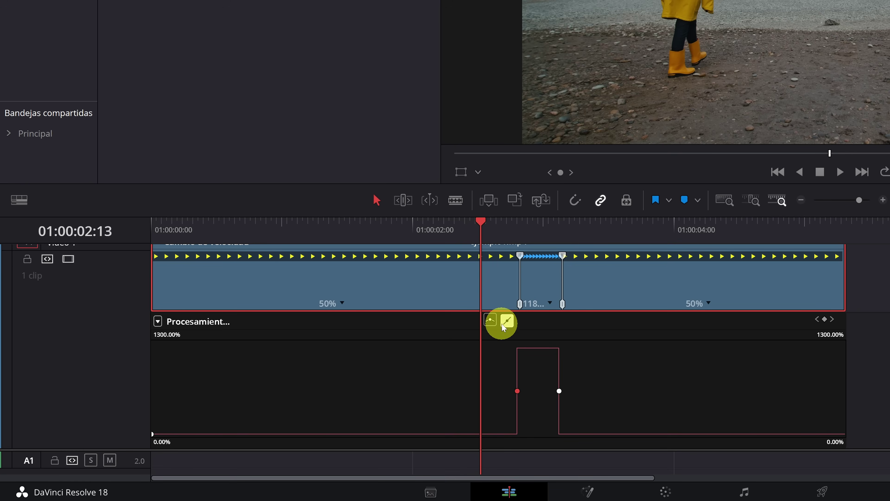
left_click(491, 320)
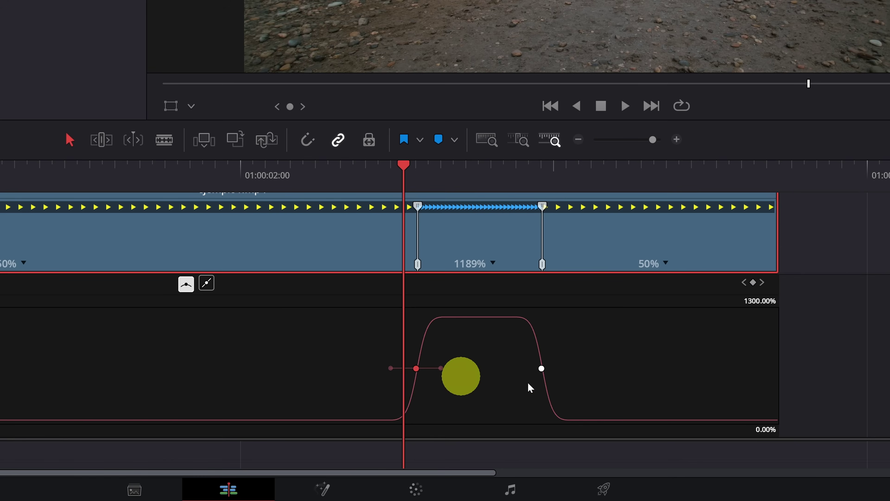
Step: Drag out the bezier handles of both speed keyframes so the 1189% section eases in and out gradually
left_click(665, 390)
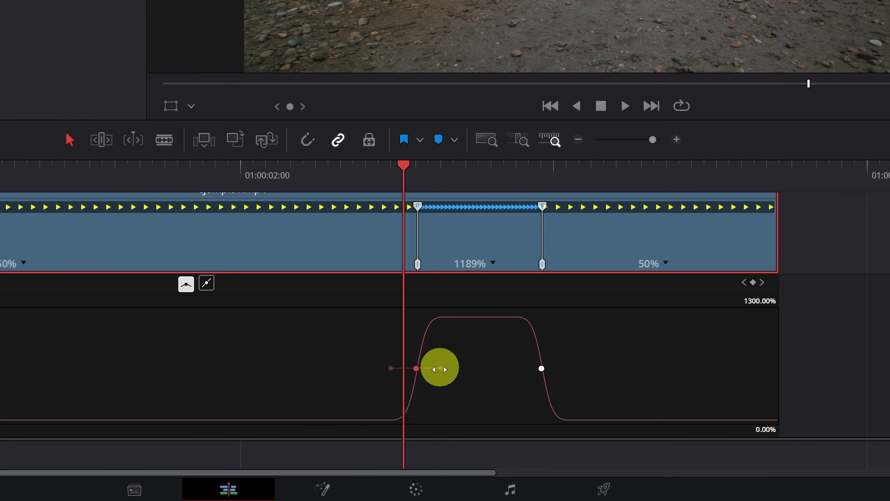
left_click_drag(441, 368, 465, 367)
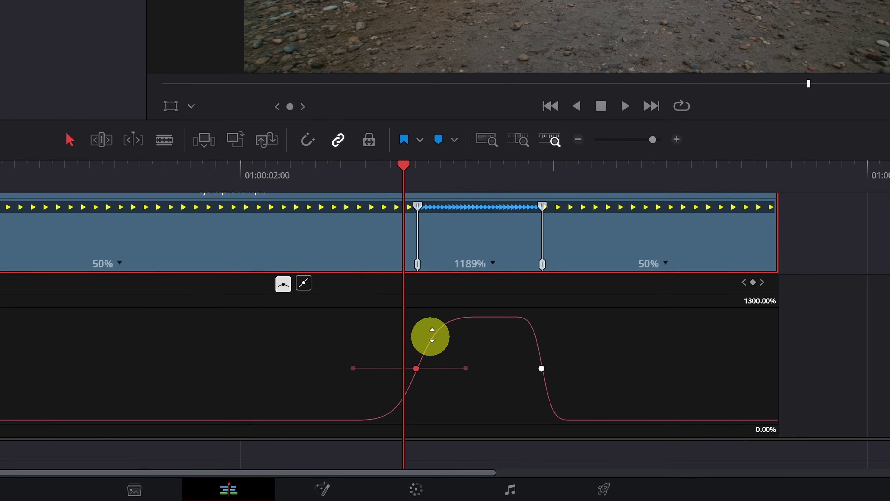
mouse_move(466, 367)
left_mouse_down()
mouse_move(417, 367)
mouse_move(478, 368)
left_mouse_up()
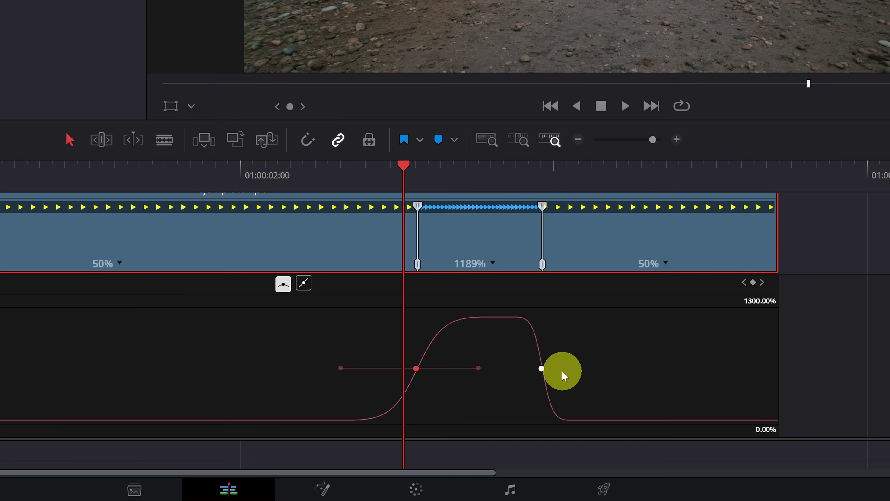
left_click(542, 368)
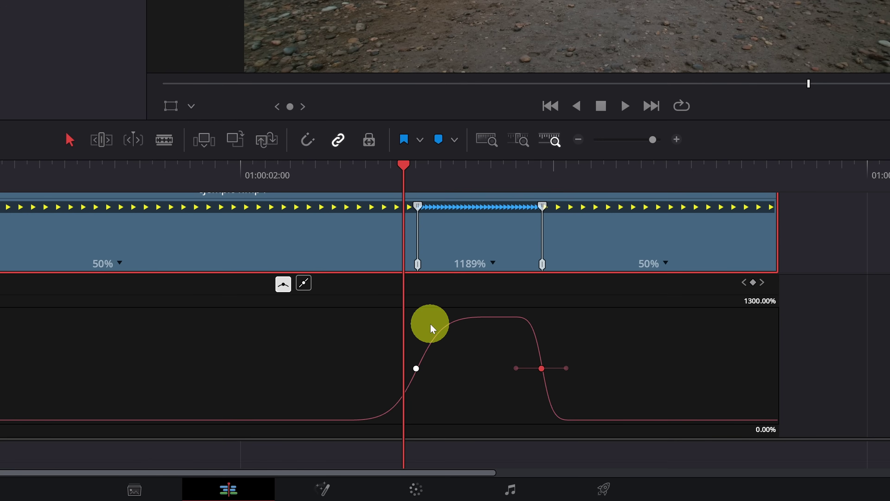
left_click_drag(567, 368, 591, 368)
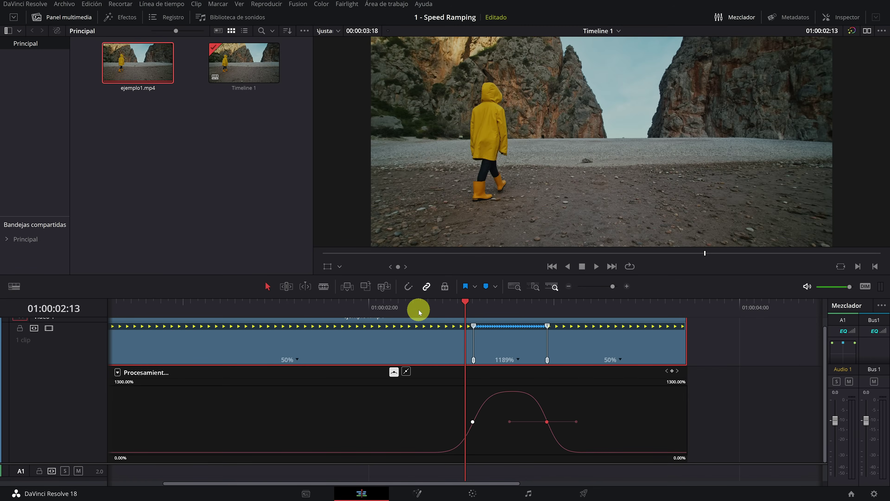
Step: Move the playhead back and play the smoothed speed ramp to preview it
left_click(419, 310)
scroll(409, 311, "down", 2)
left_click(209, 311)
key("space")
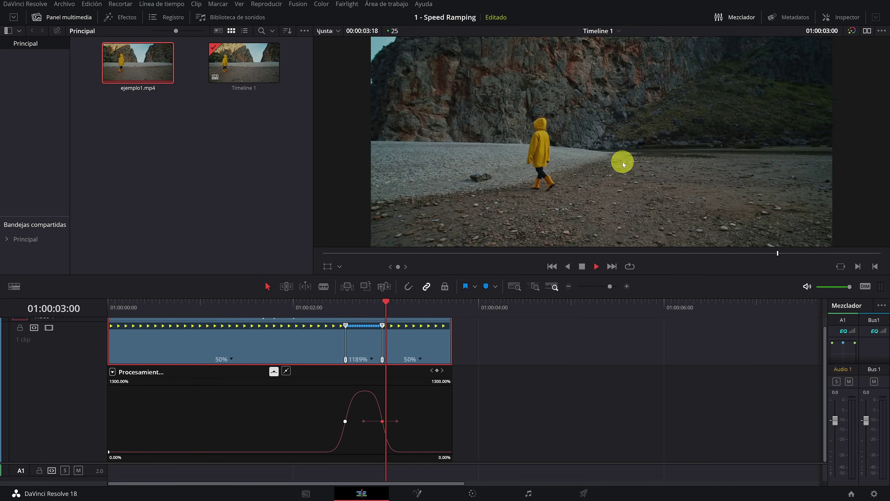
key("space")
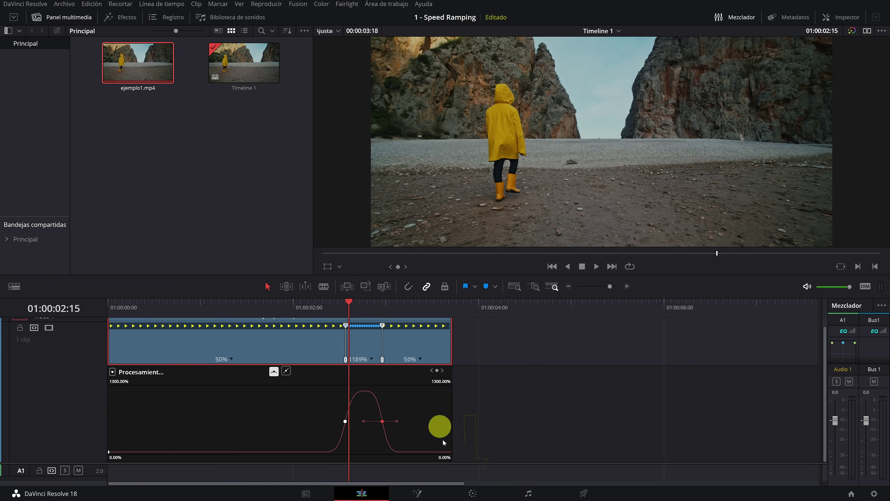
Step: On the Color page, scrub the viewer to 01:00:02:18 and show the Effects library's ResolveFX Temporal list
left_click(479, 495)
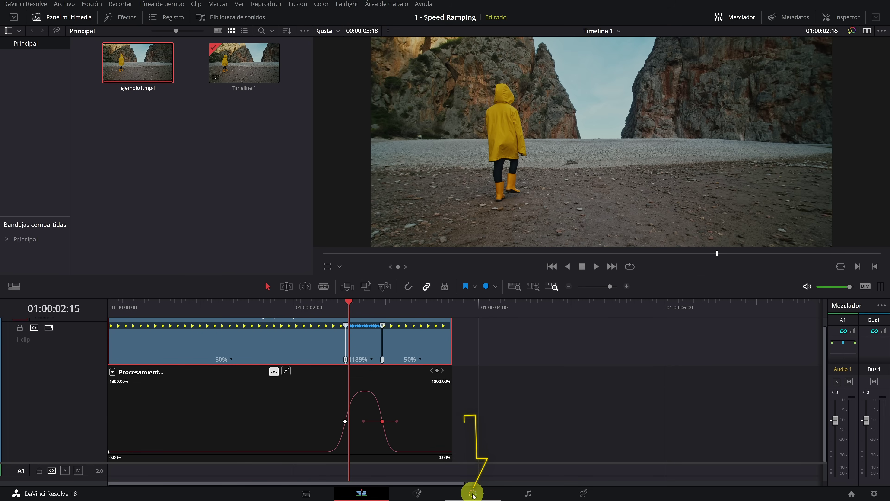
left_click(473, 494)
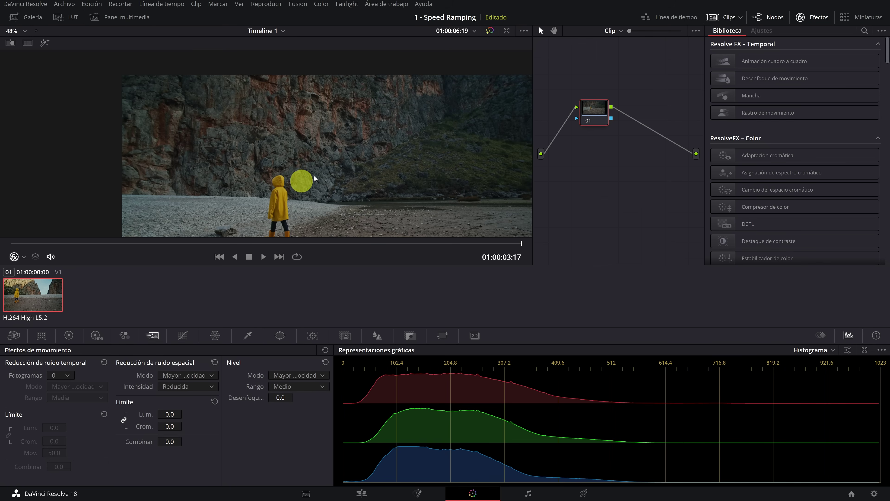
scroll(298, 155, "down", 5)
left_click(197, 242)
mouse_move(197, 242)
left_mouse_down()
mouse_move(398, 255)
mouse_move(388, 251)
left_mouse_up()
left_click_drag(233, 113, 334, 159)
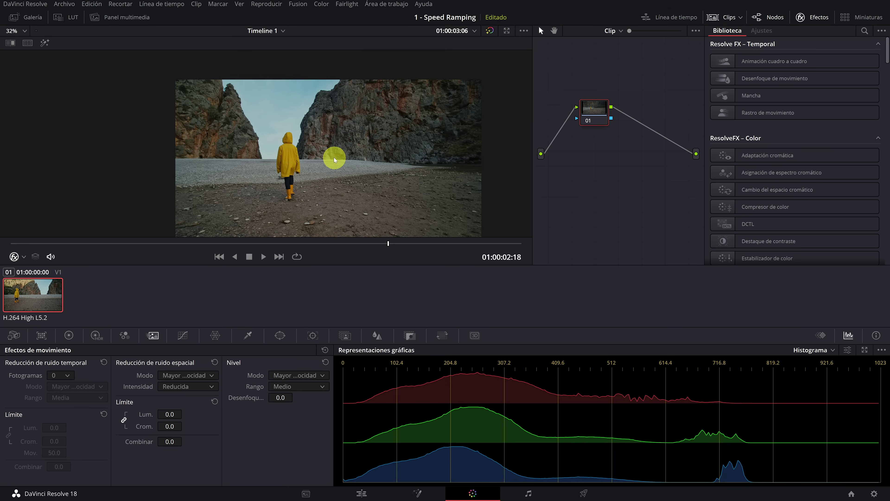
scroll(334, 160, "up", 5)
scroll(232, 152, "up", 3)
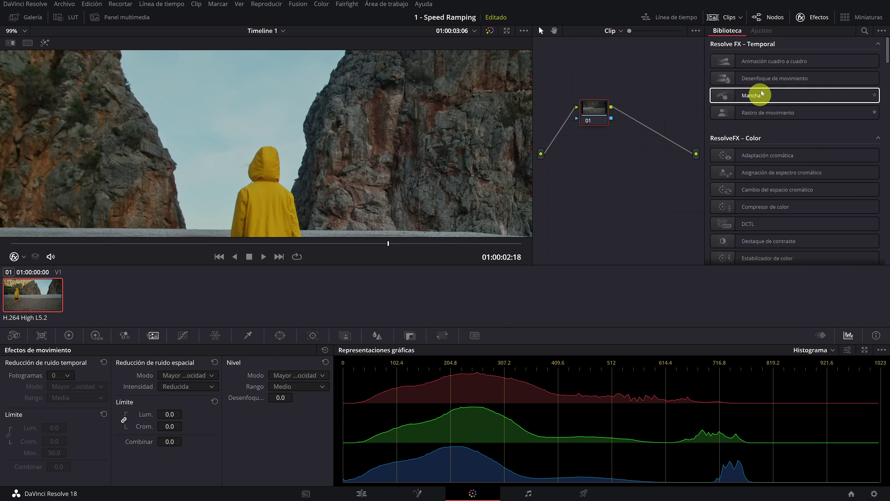
left_click(815, 19)
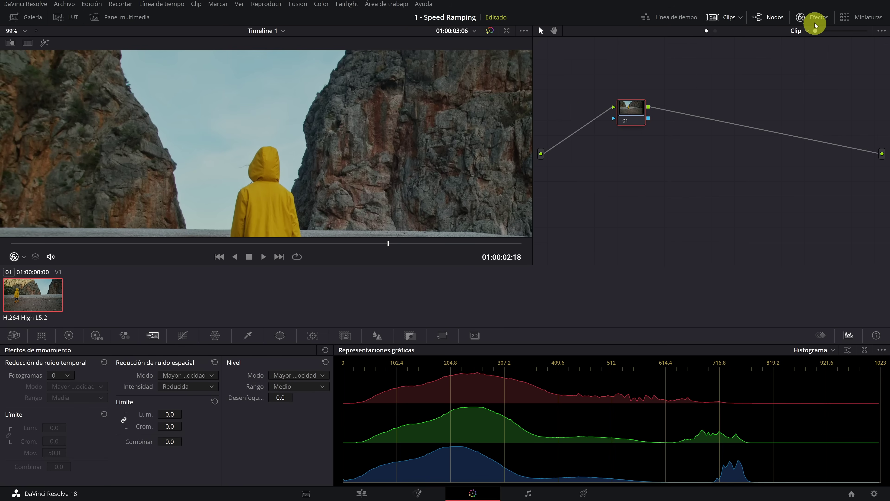
left_click(817, 19)
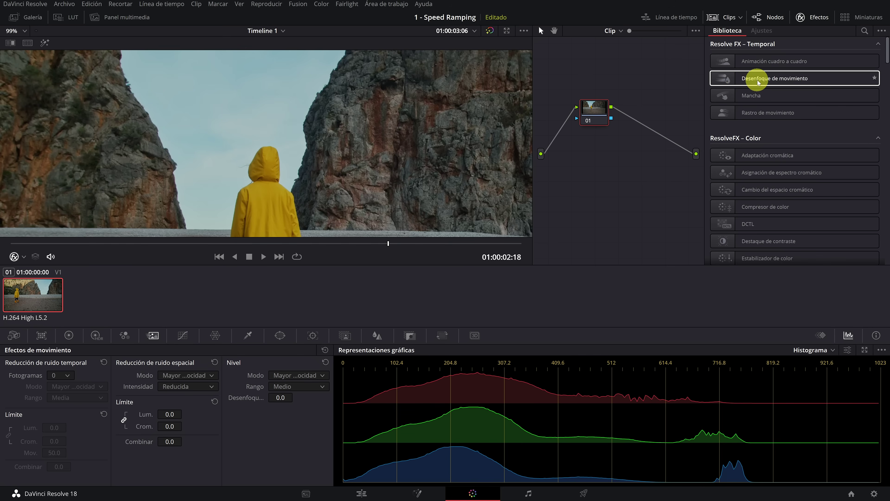
Step: Drop Desenfoque de movimiento onto node 01, set Modo to Mejor calidad and blur amount to about 48
left_click_drag(813, 79, 595, 110)
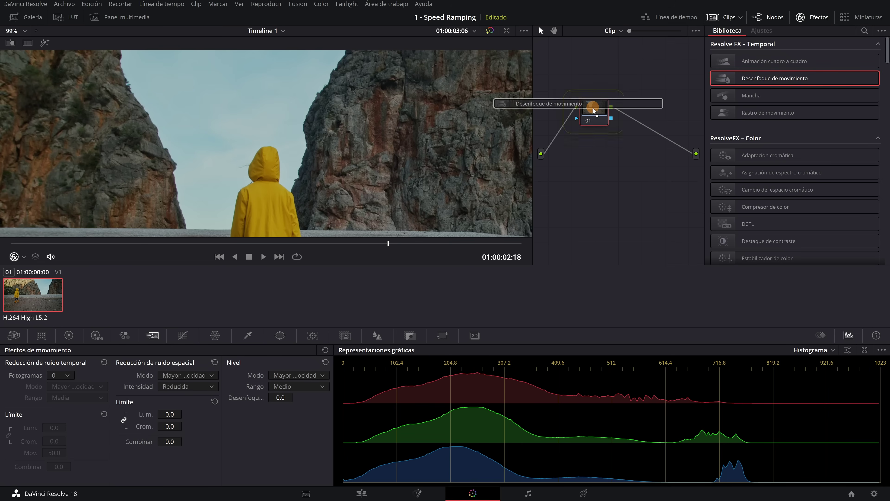
left_click_drag(595, 109, 593, 110)
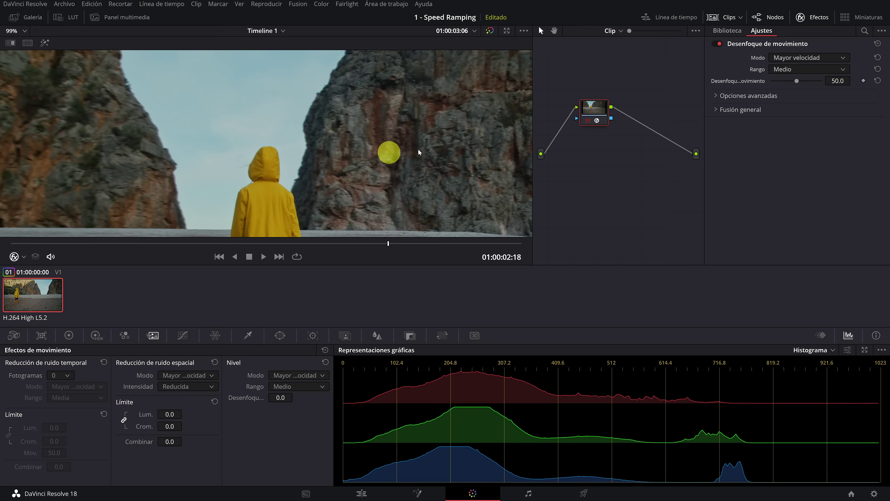
left_click(803, 58)
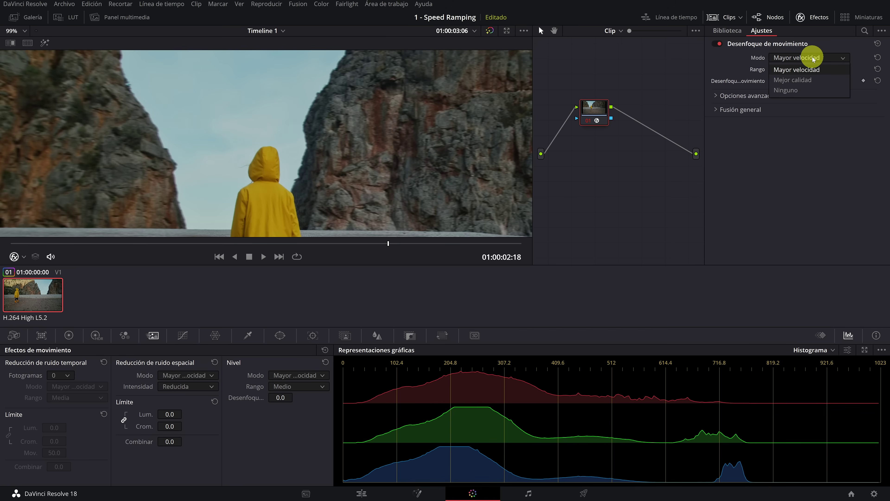
left_click(805, 81)
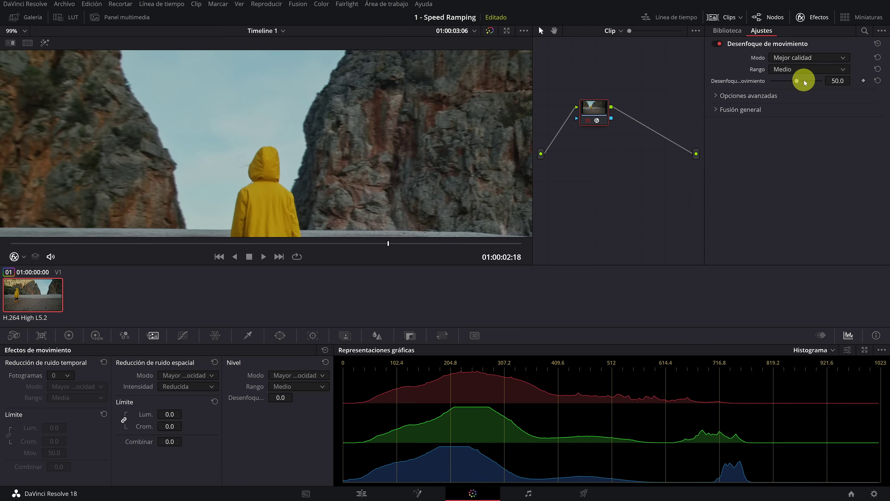
left_click_drag(810, 81, 822, 82)
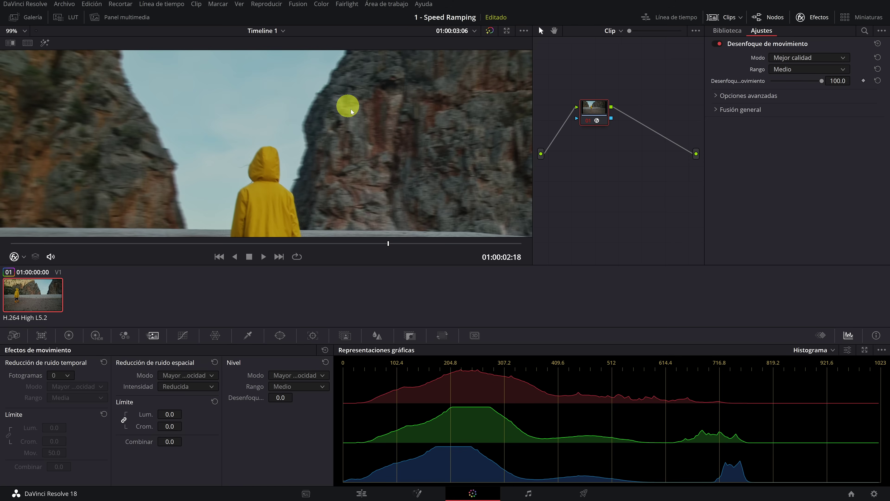
left_click_drag(808, 81, 796, 81)
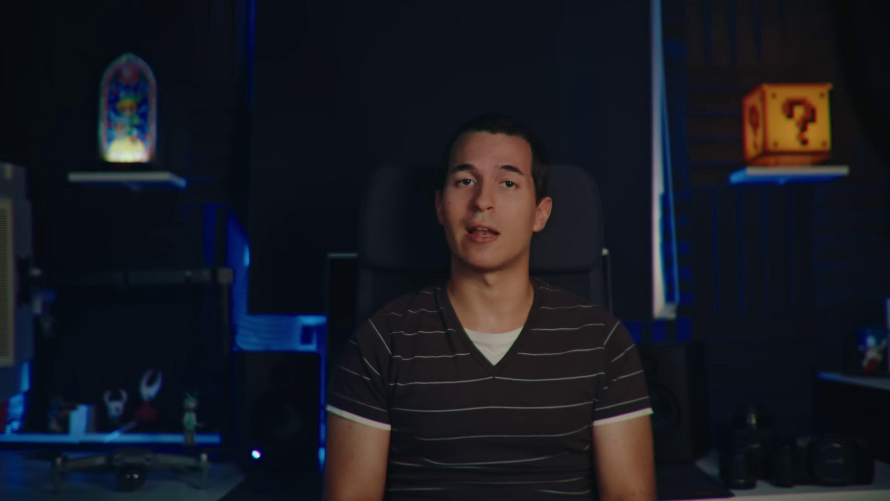